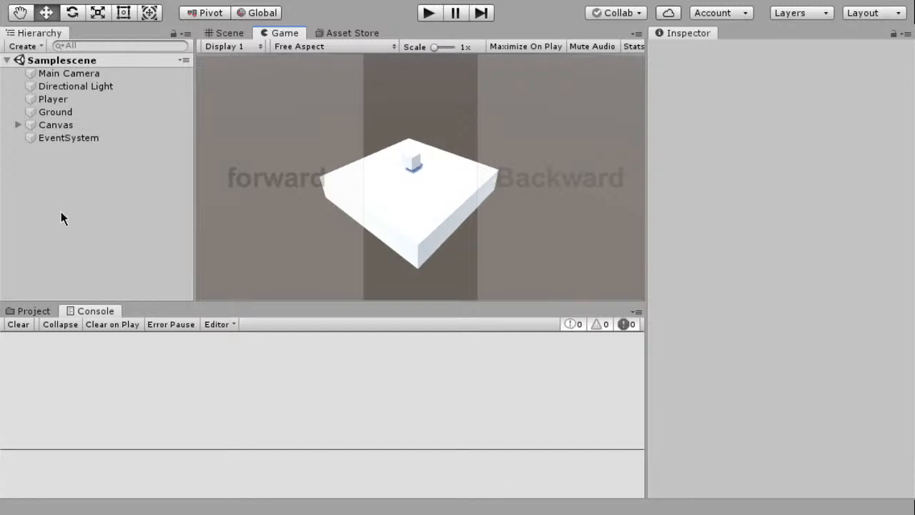
Examine the platform and cube in the Scene view and select the Player object to show its components
click(216, 33)
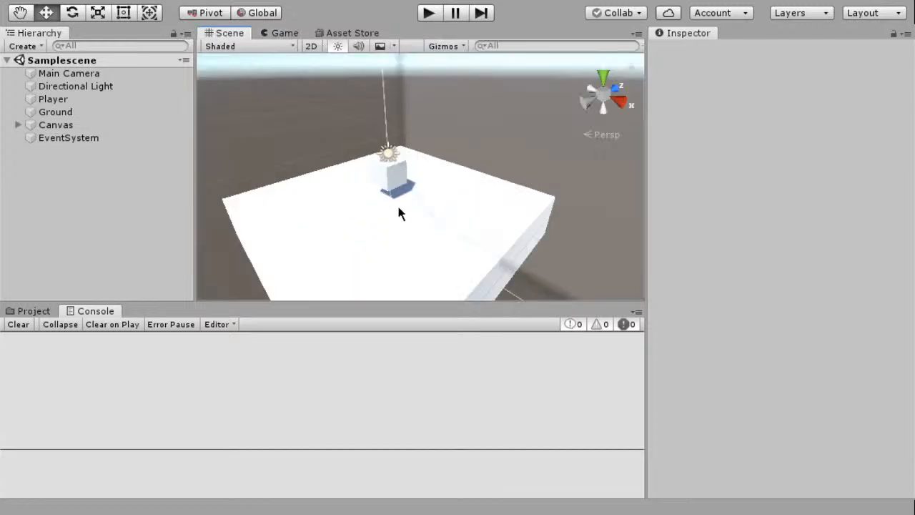
key(q)
scroll(384, 217, down, 5)
key(w)
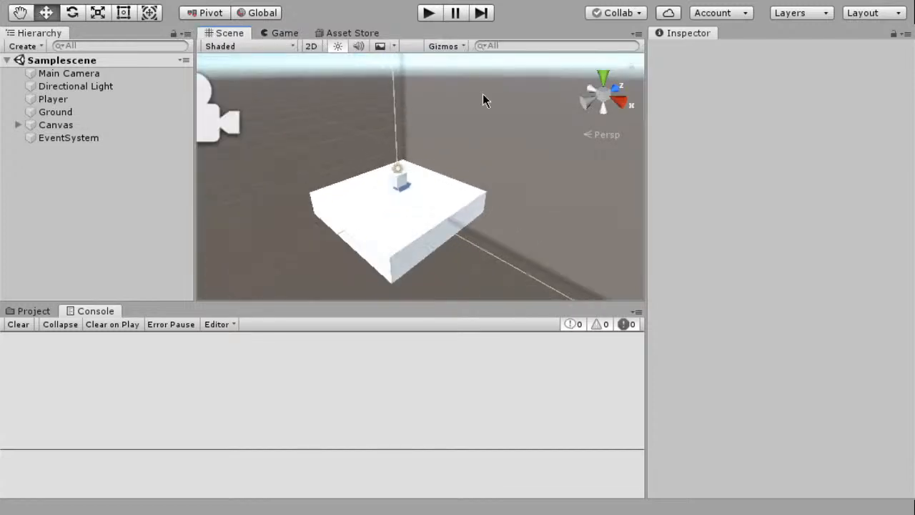
click(45, 99)
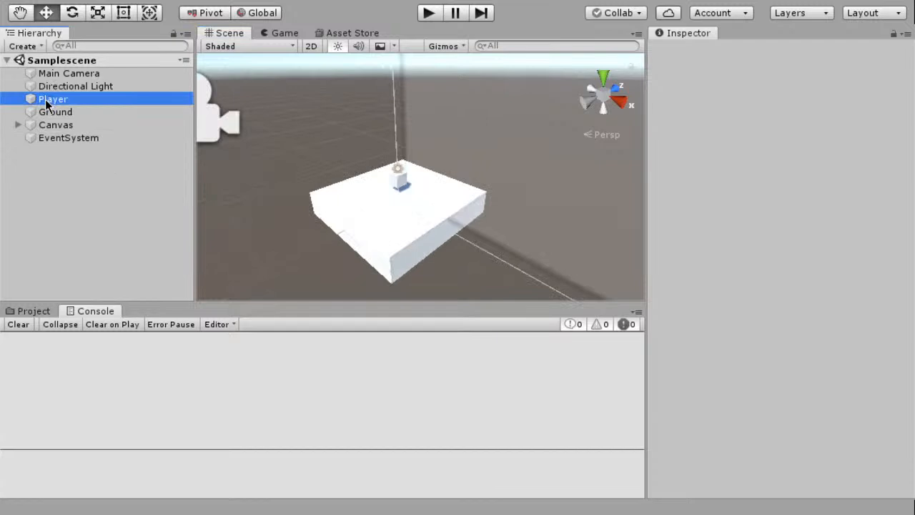
Play-test the scene in the Game view to watch the Player cube's behaviour, and stop the test
click(284, 34)
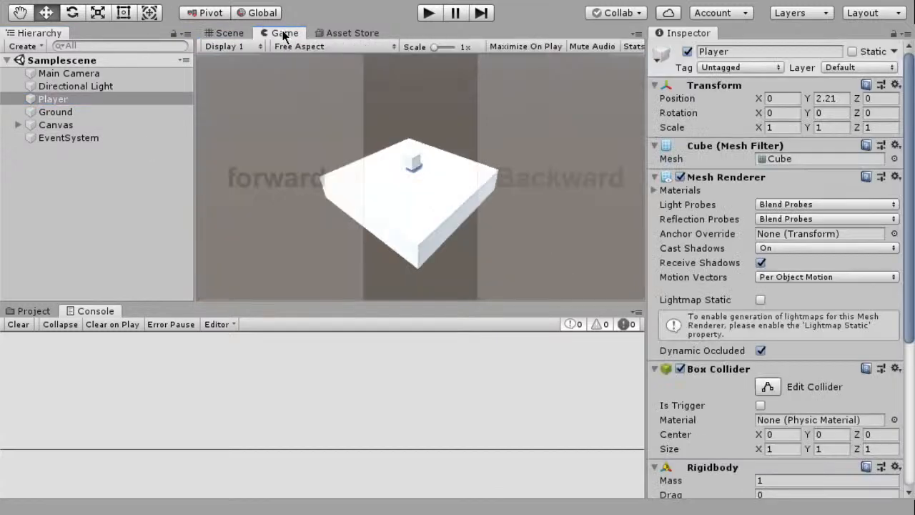
click(435, 14)
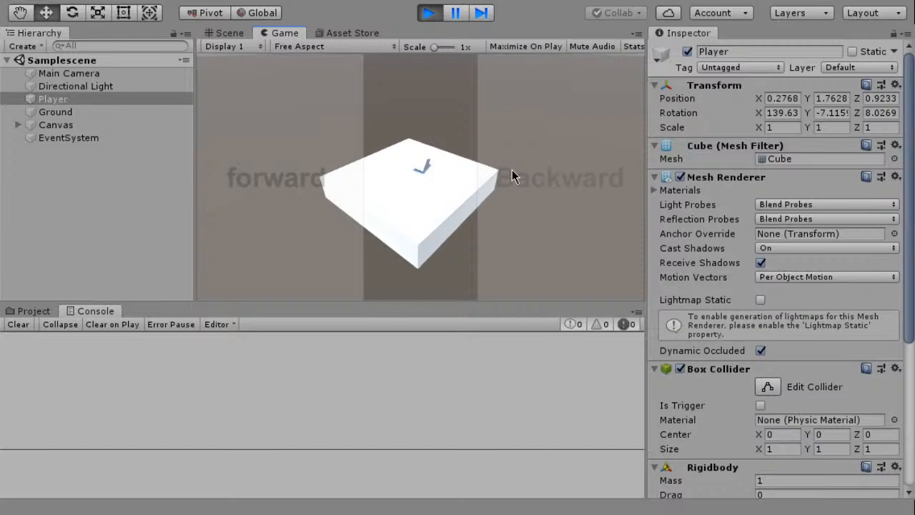
key(ctrl+p)
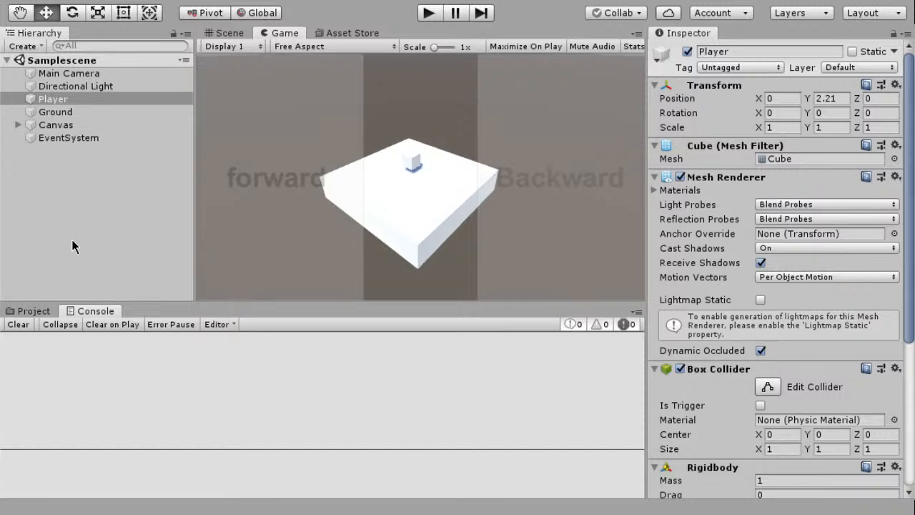
Rename the Samplescene asset in the project's Scenes folder to level1
click(34, 311)
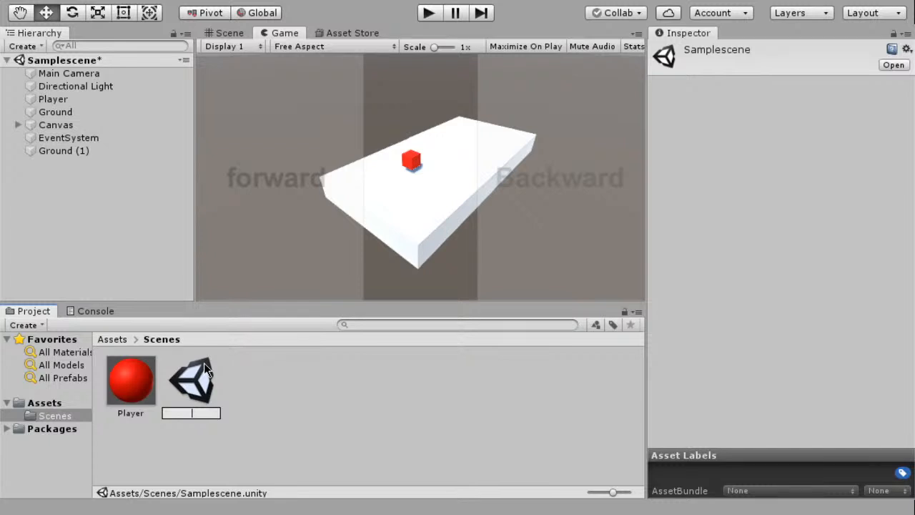
text(level1)
key(Return)
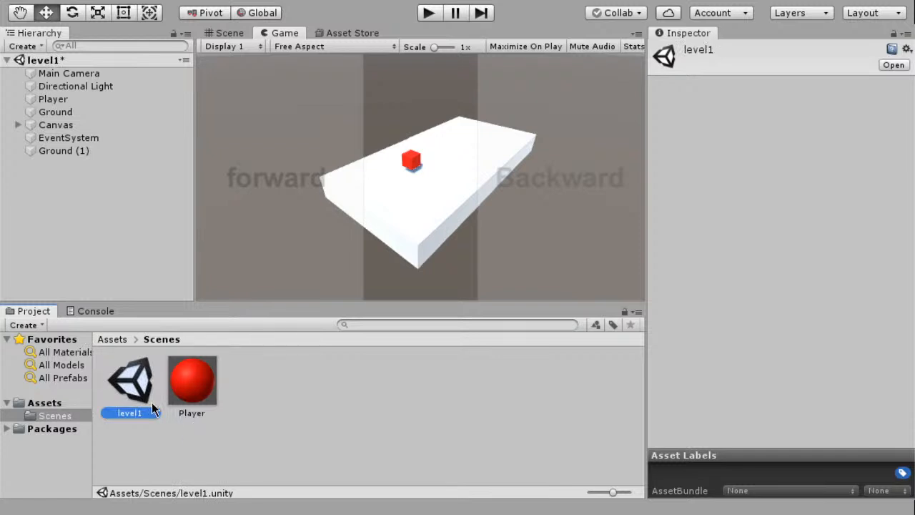
Duplicate the level1 scene asset three times in the Scenes folder
key(ctrl+d)
key(ctrl+d)
key(ctrl+d)
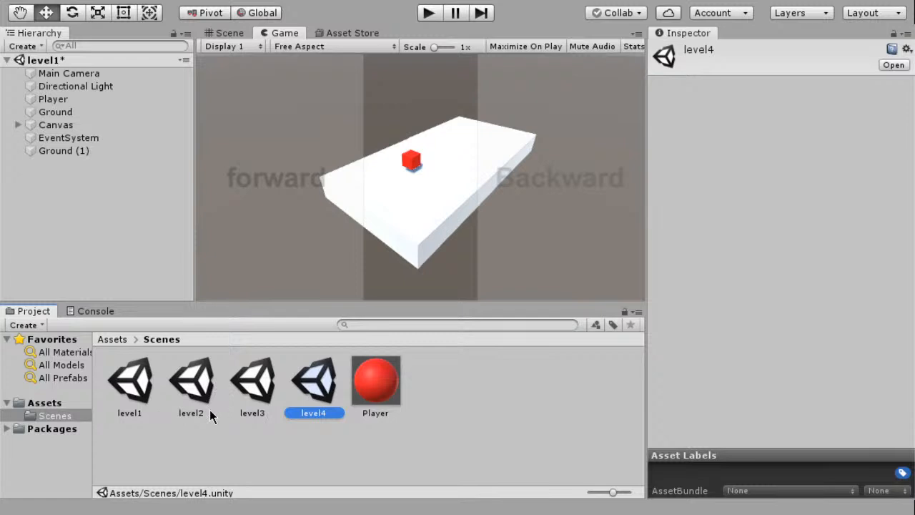
Open the level2 scene to check its contents against level1
click(275, 449)
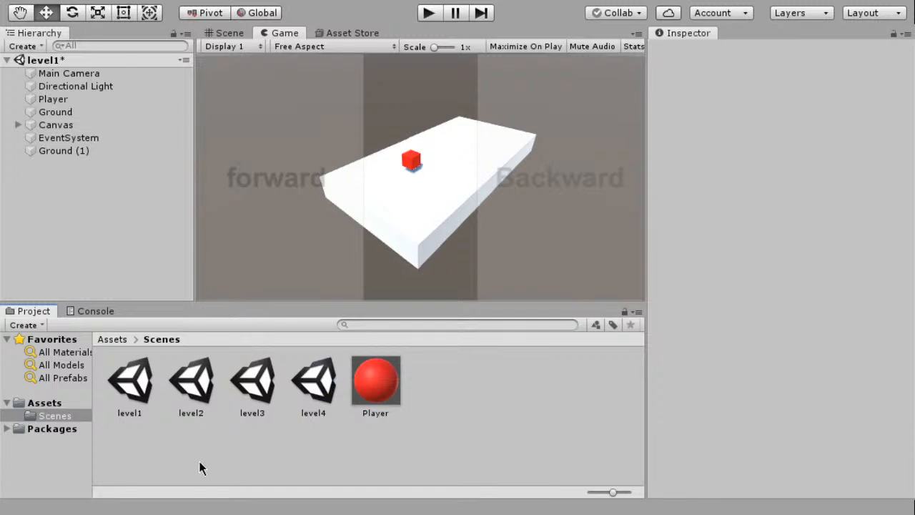
click(110, 235)
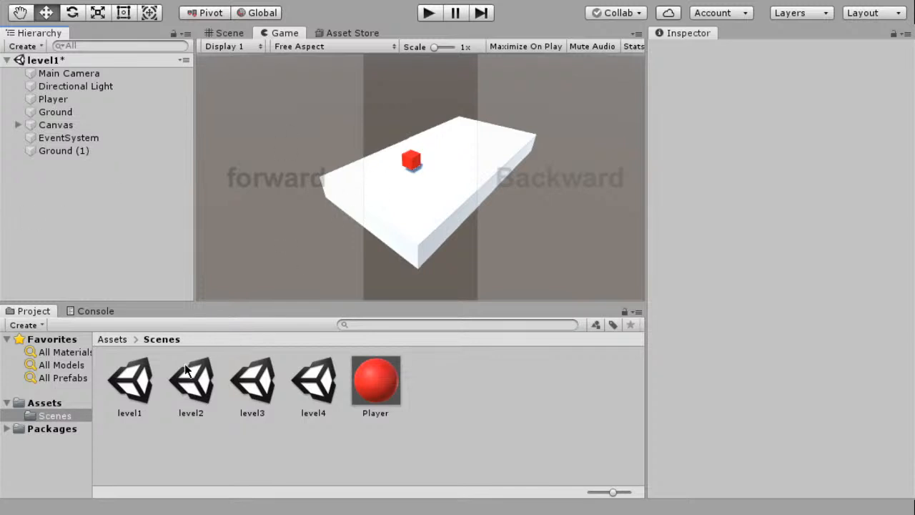
click(134, 386)
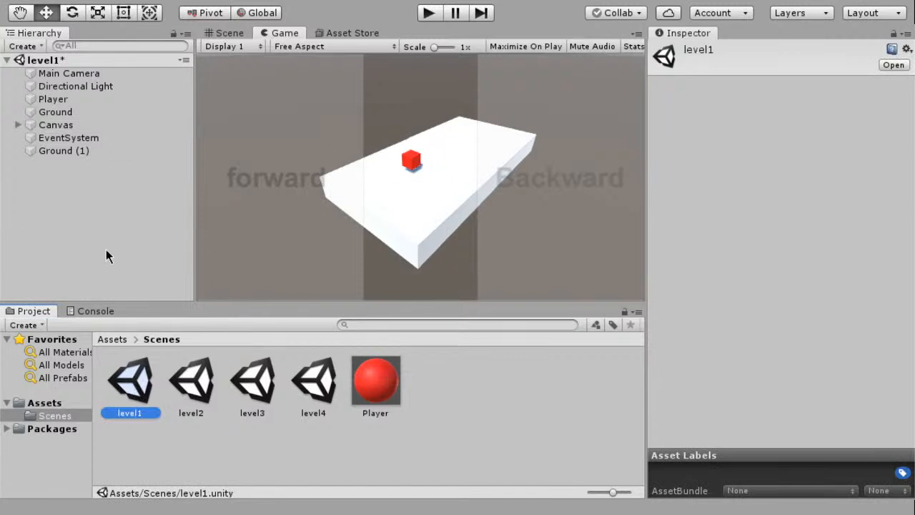
click(191, 383)
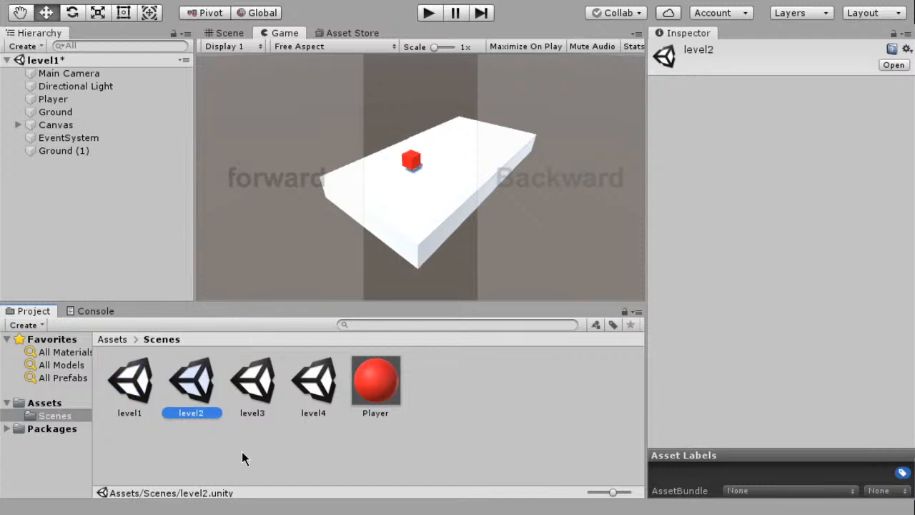
click(242, 452)
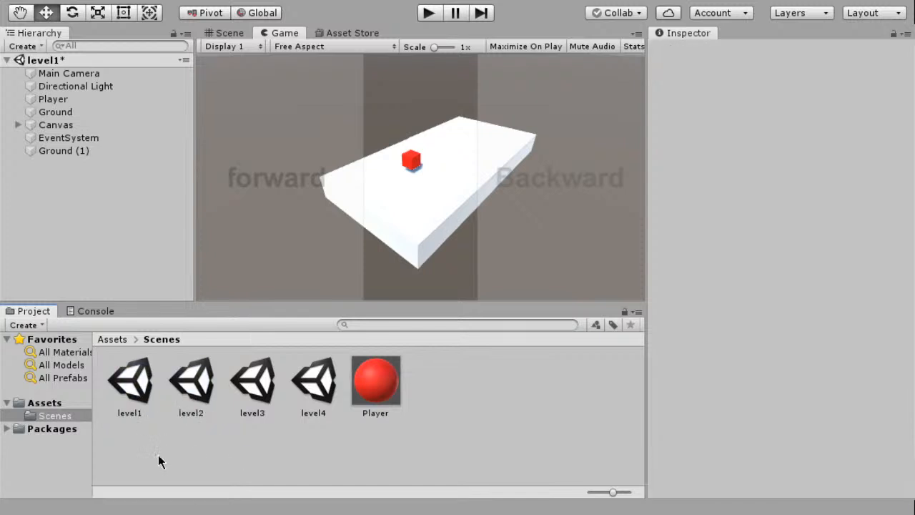
click(138, 400)
click(208, 386)
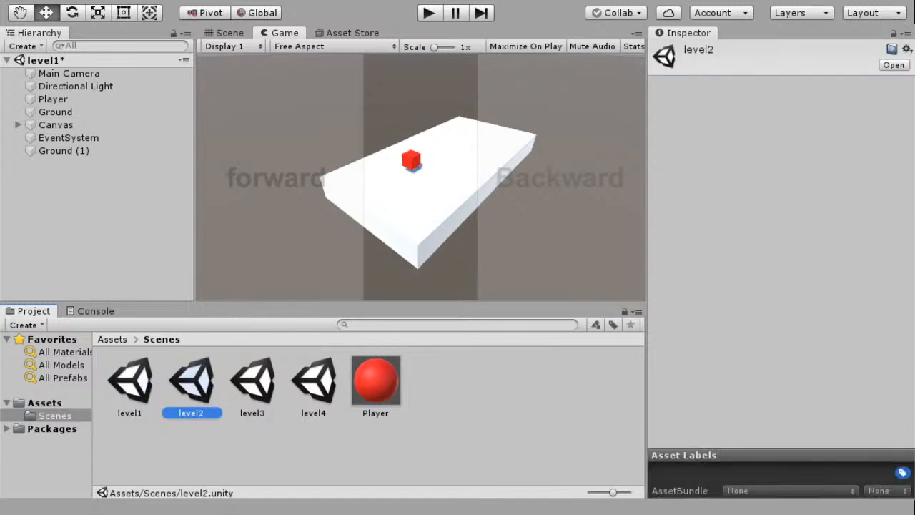
click(894, 66)
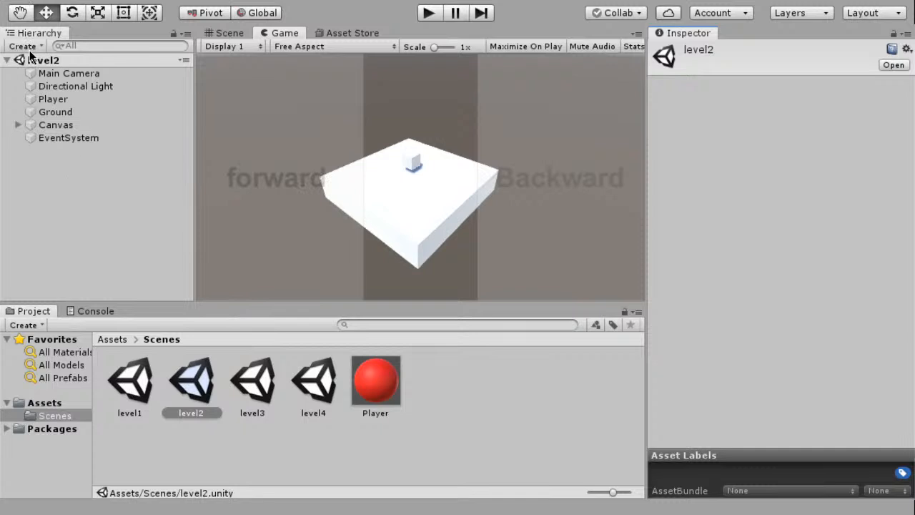
Delete the level4 and level3 scene assets from the Scenes folder
click(93, 211)
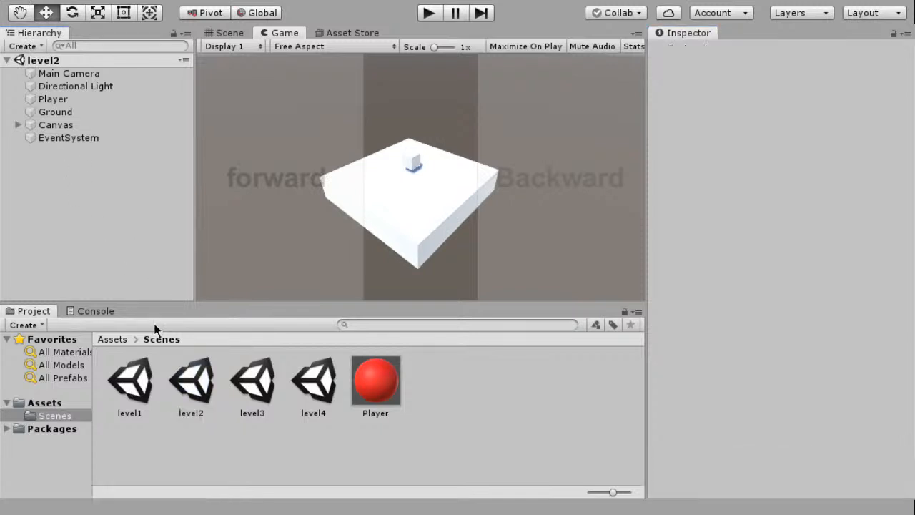
click(136, 381)
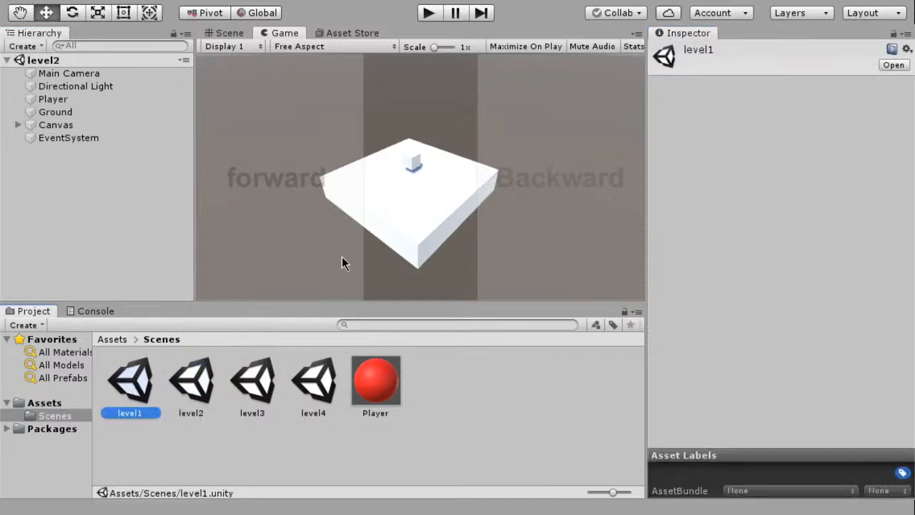
click(259, 372)
click(330, 376)
click(271, 412)
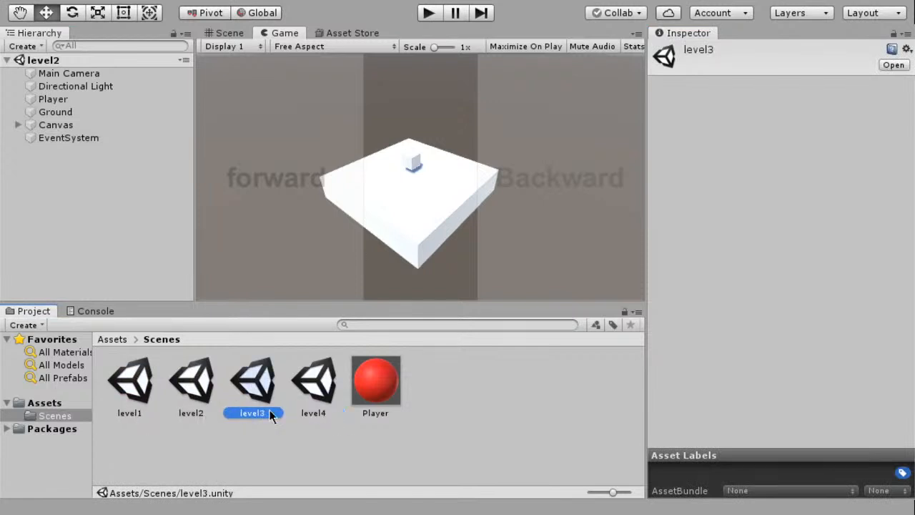
click(330, 379)
double_click(329, 373)
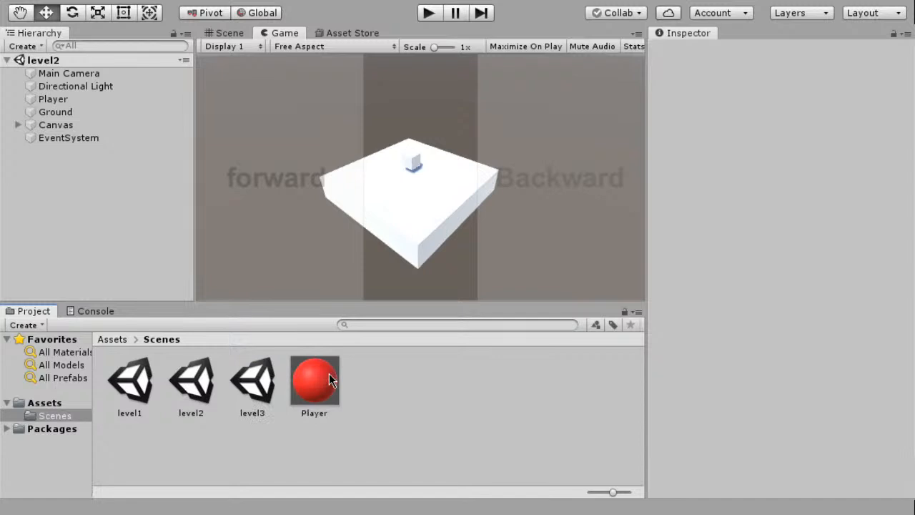
click(254, 380)
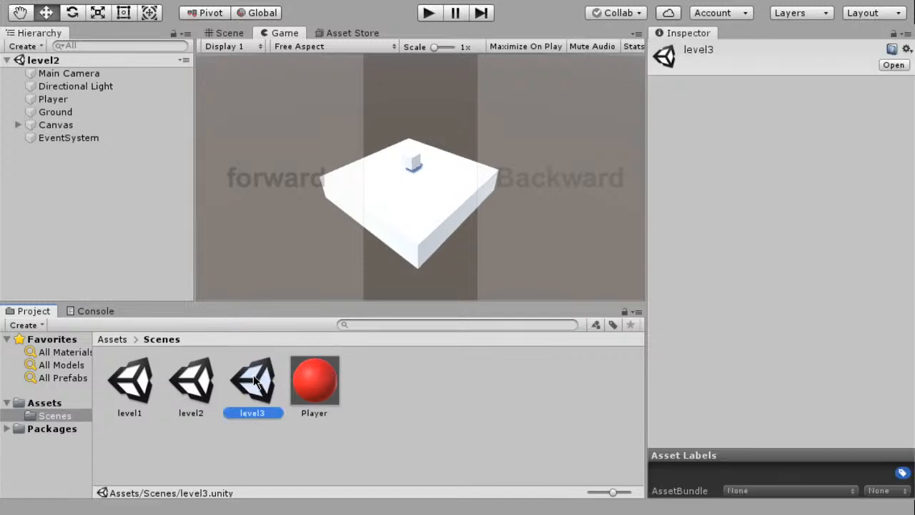
key(Delete)
Open level1 followed by level2 to compare the objects in the two scenes
click(207, 392)
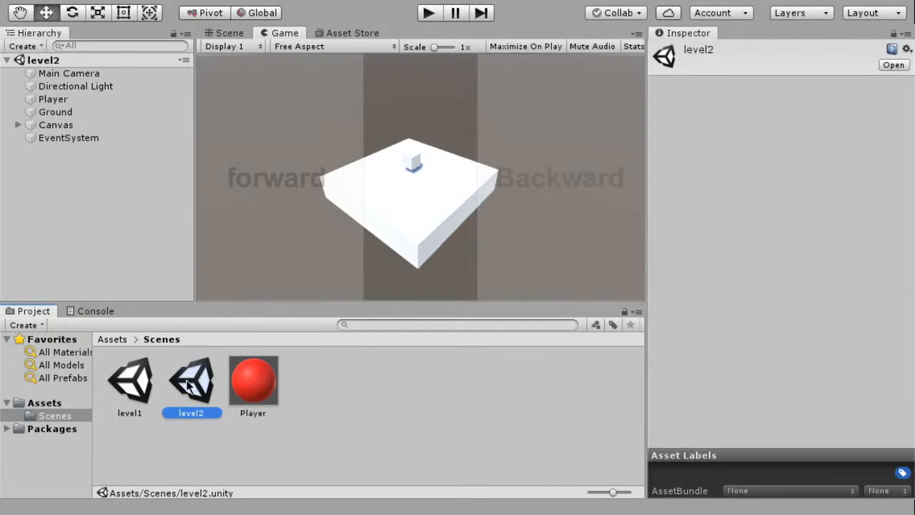
click(128, 263)
click(138, 380)
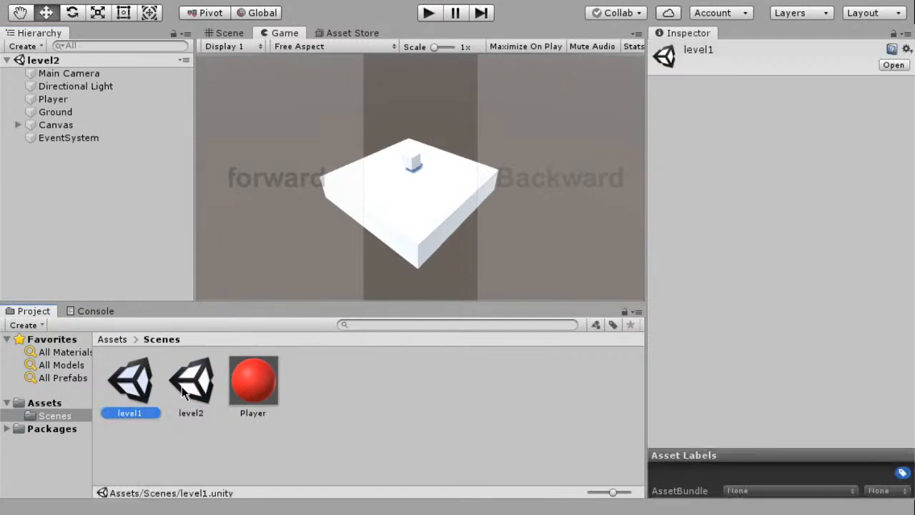
click(892, 64)
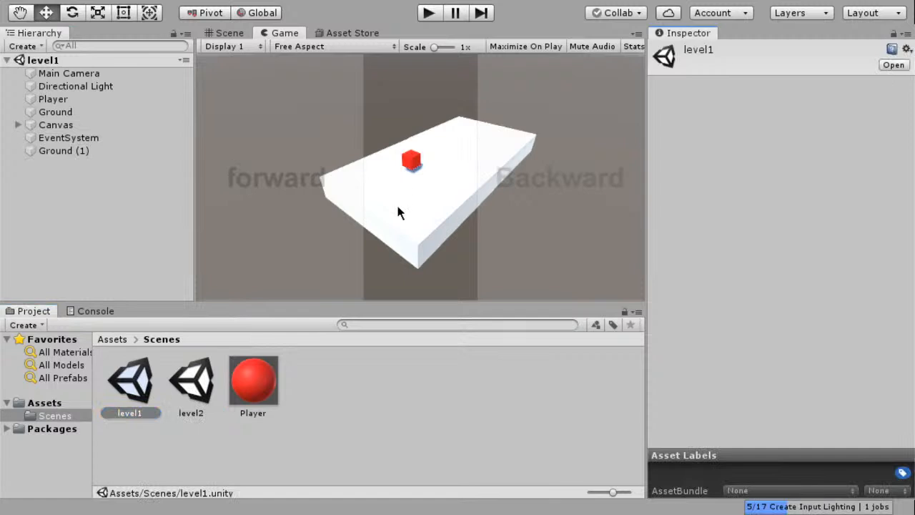
click(187, 400)
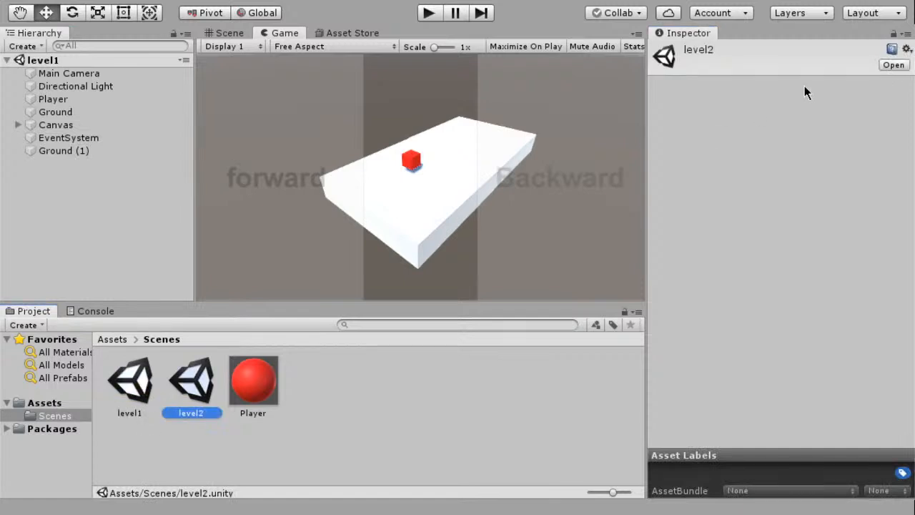
click(893, 64)
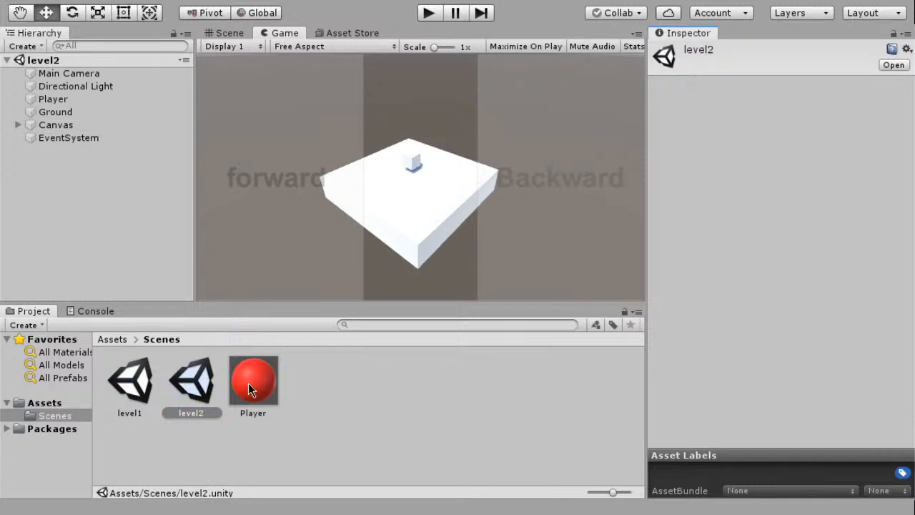
Delete the level2 scene asset from the Scenes folder and reopen the level1 scene
click(196, 392)
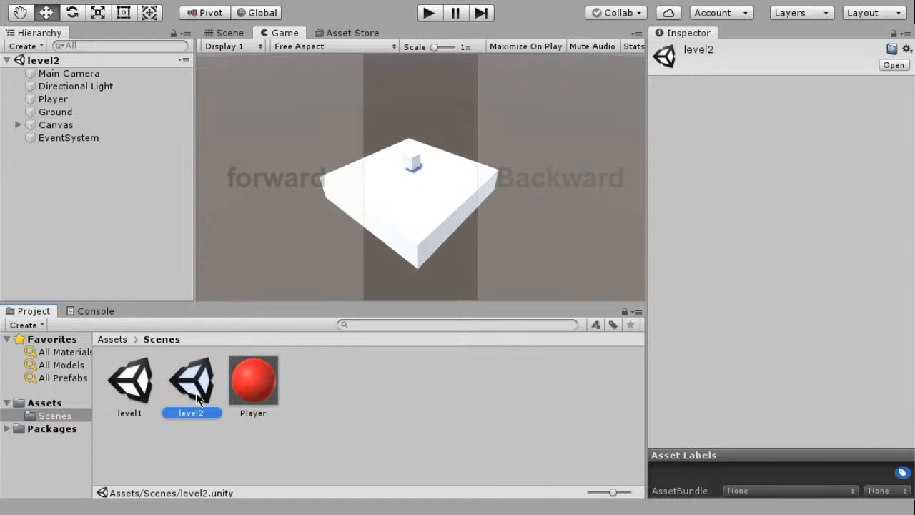
key(Delete)
click(130, 383)
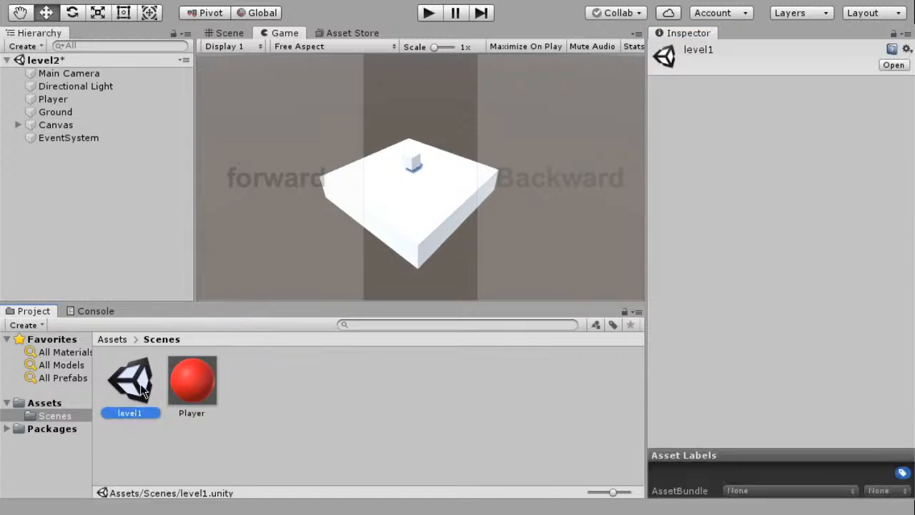
click(886, 66)
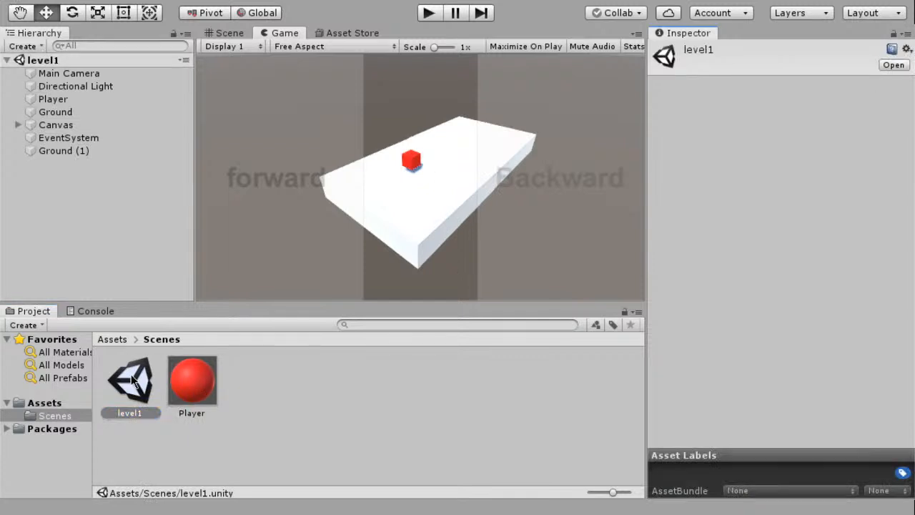
Duplicate the level1 scene asset and open the copy
click(202, 450)
click(126, 388)
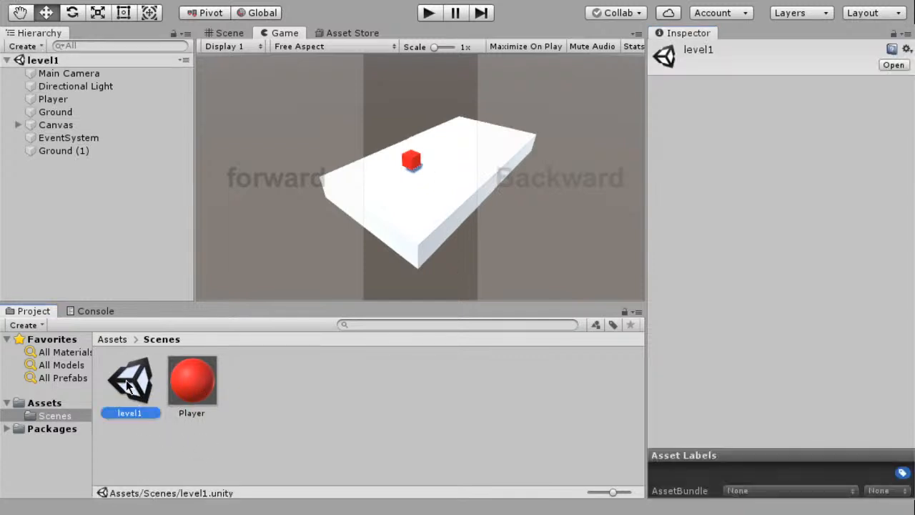
key(ctrl+d)
click(891, 65)
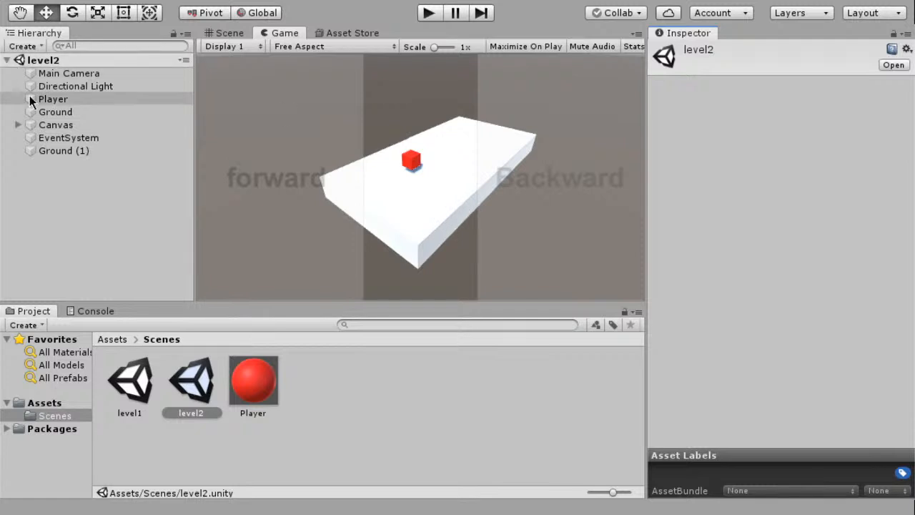
Examine the level2 ground platform and Player cube from above in the Scene view
click(234, 33)
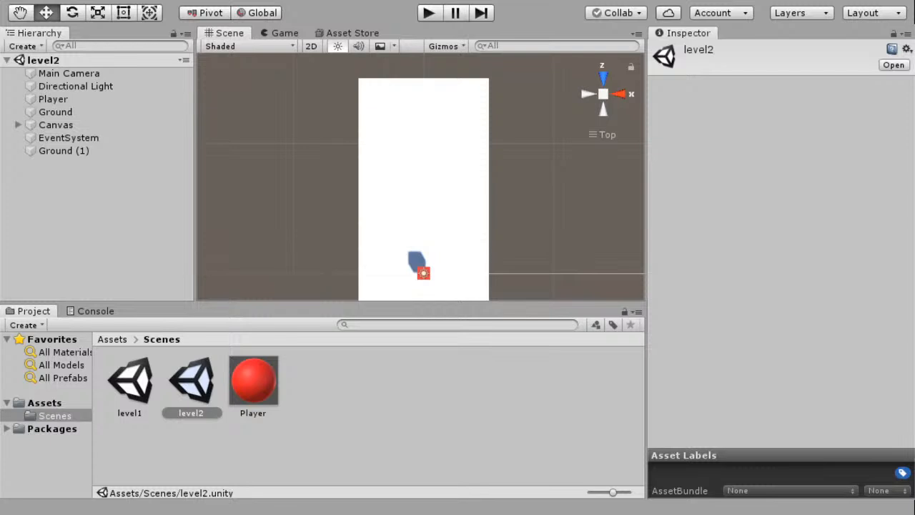
scroll(485, 210, down, 7)
mouse_move(485, 210)
middle_down()
mouse_move(447, 174)
mouse_move(468, 204)
middle_up()
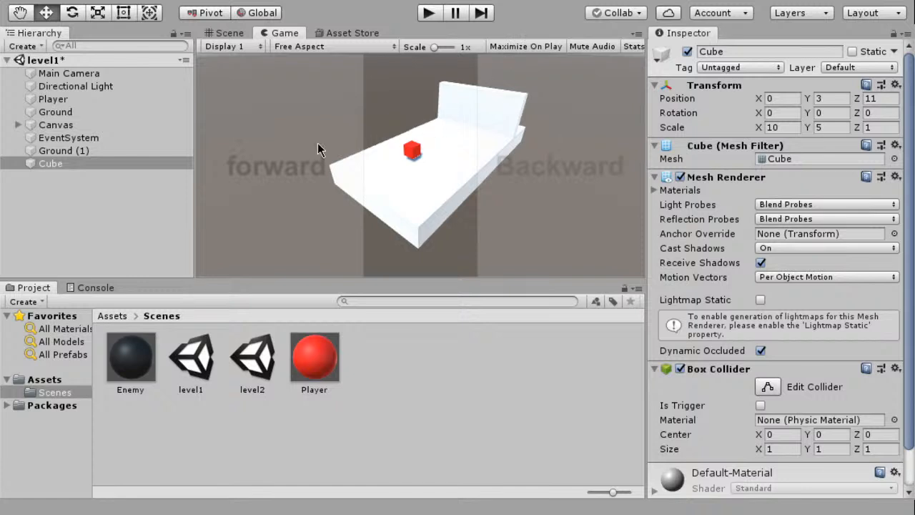
Inspect the components of the Cube wall and the Player object in the level1 scene
click(63, 163)
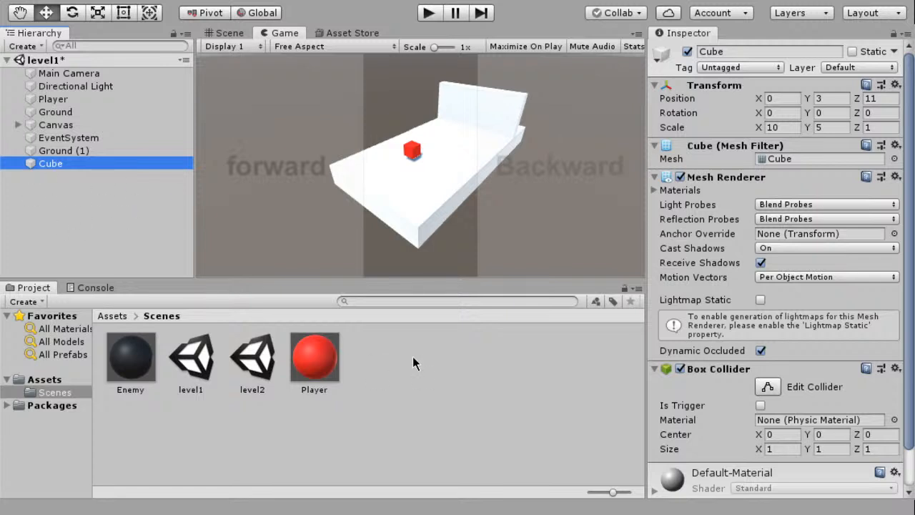
scroll(672, 336, down, 3)
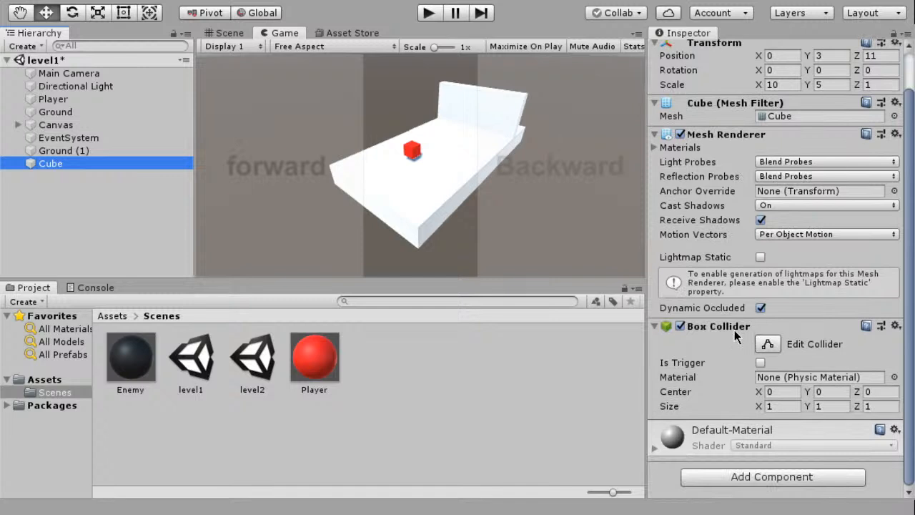
click(44, 100)
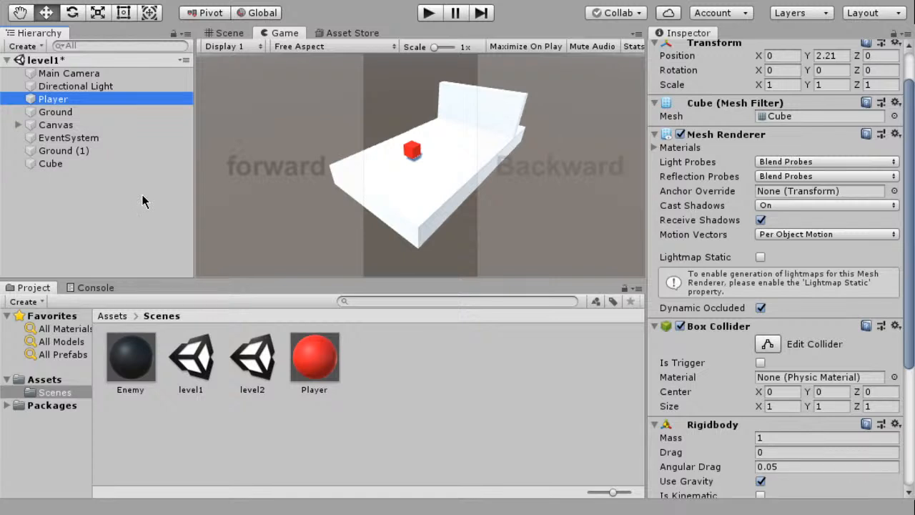
Rename the Cube wall object in the level1 scene as End
click(75, 219)
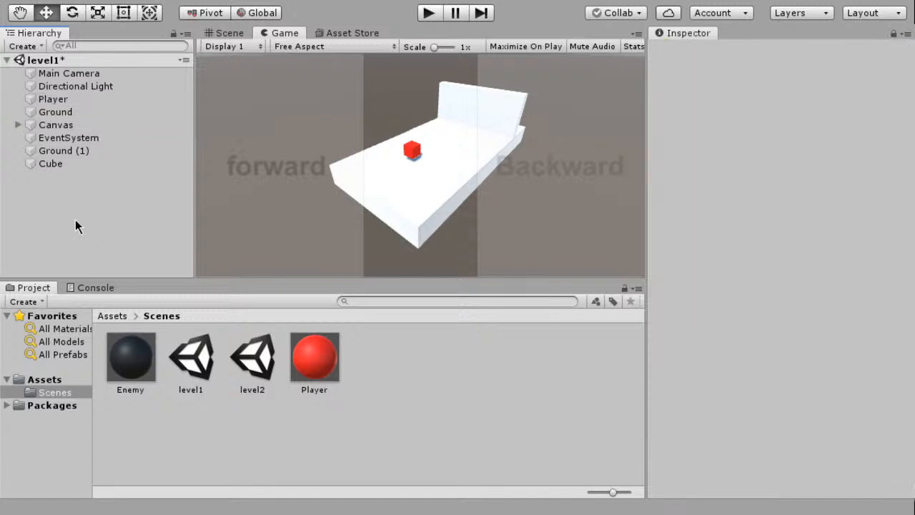
click(70, 102)
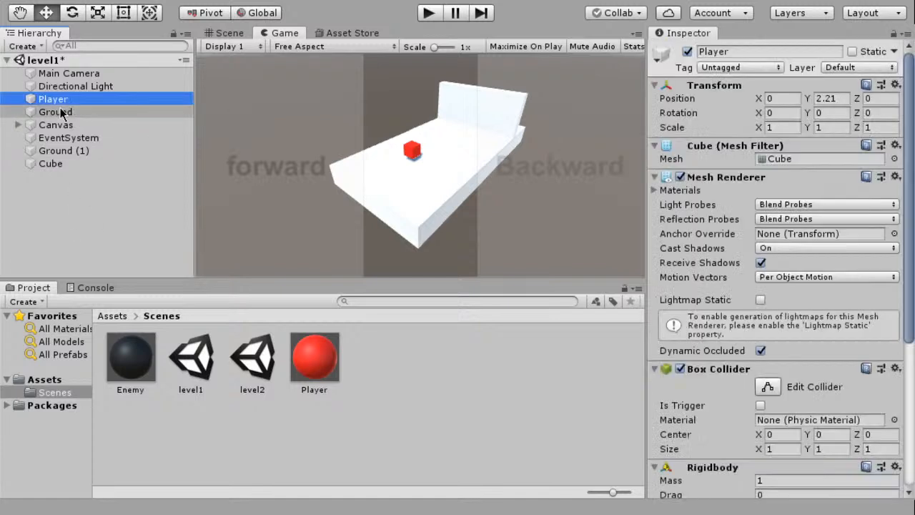
click(75, 163)
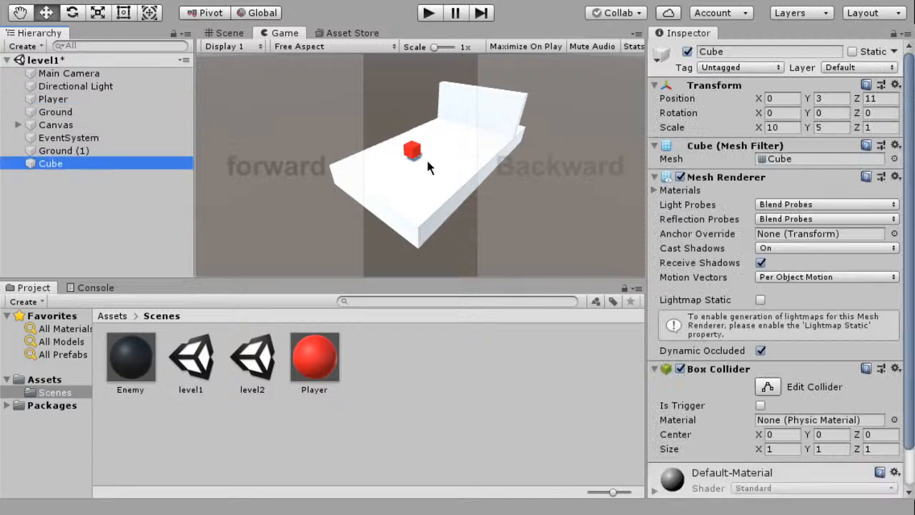
click(720, 50)
text(End)
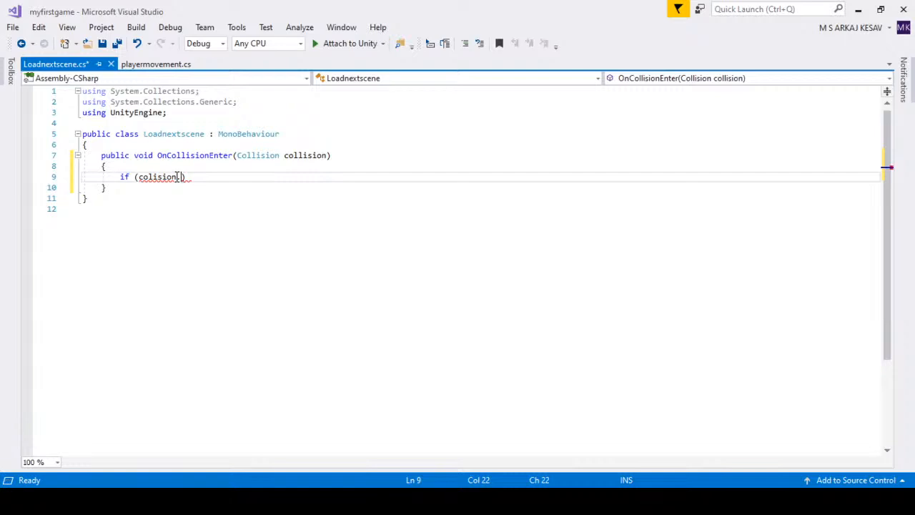
Correct the misspelled "colision" to "collision" in the if condition and append .collider to it
click(149, 176)
text(ll)
click(185, 176)
text(collider.)
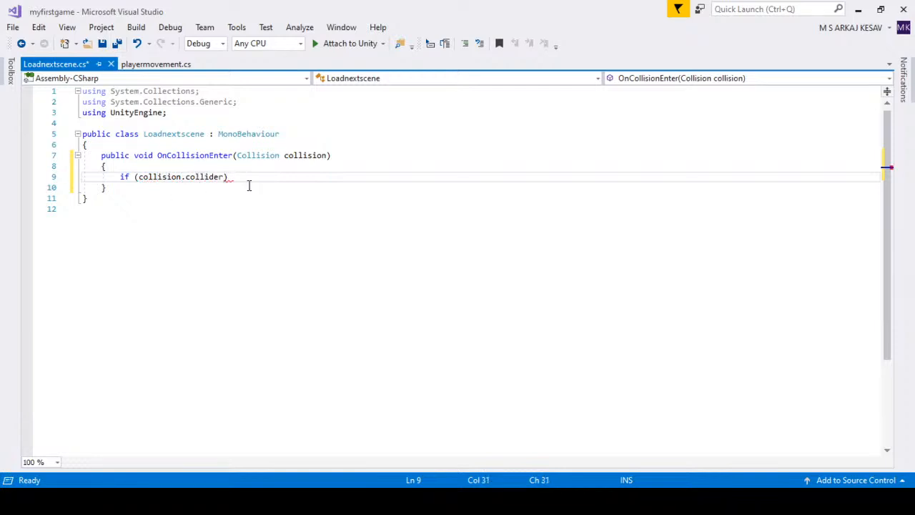
text(tag)
Complete the condition as collision.collider.tag == "Player" and add an empty code block below it
key(alt+Tab)
text(Player"))
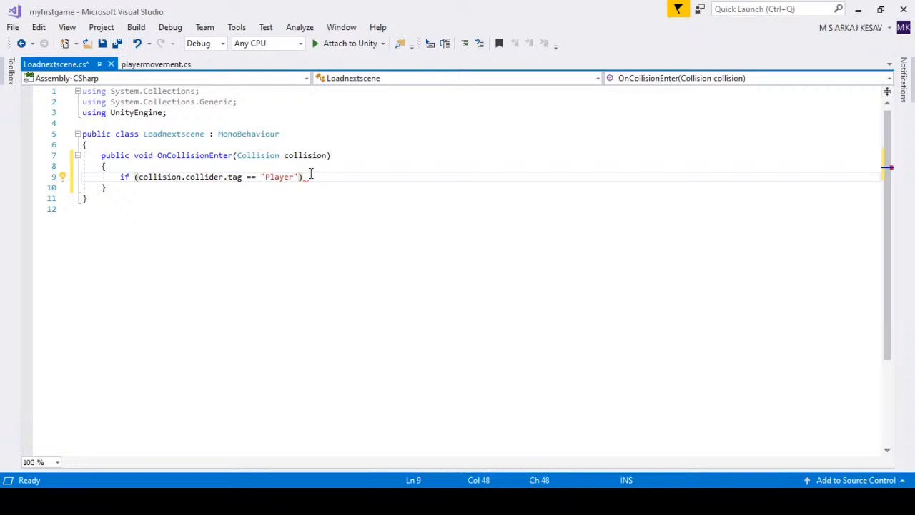
key(Return)
text({)
key(Return)
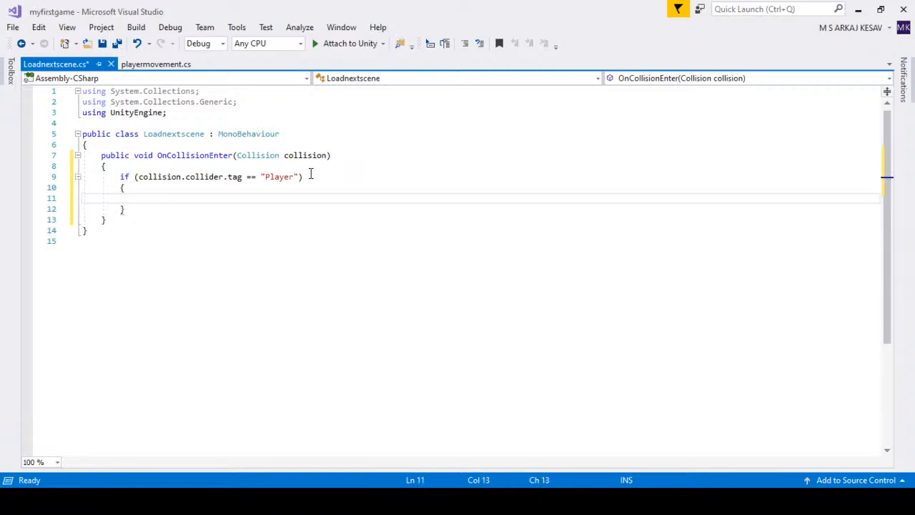
Add a using UnityEngine.SceneManagement directive below the using UnityEngine line
click(191, 113)
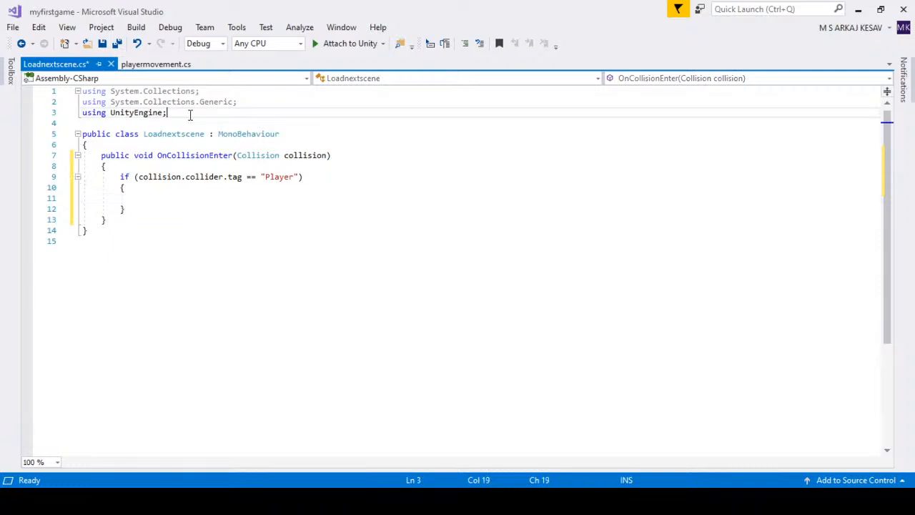
key(Return)
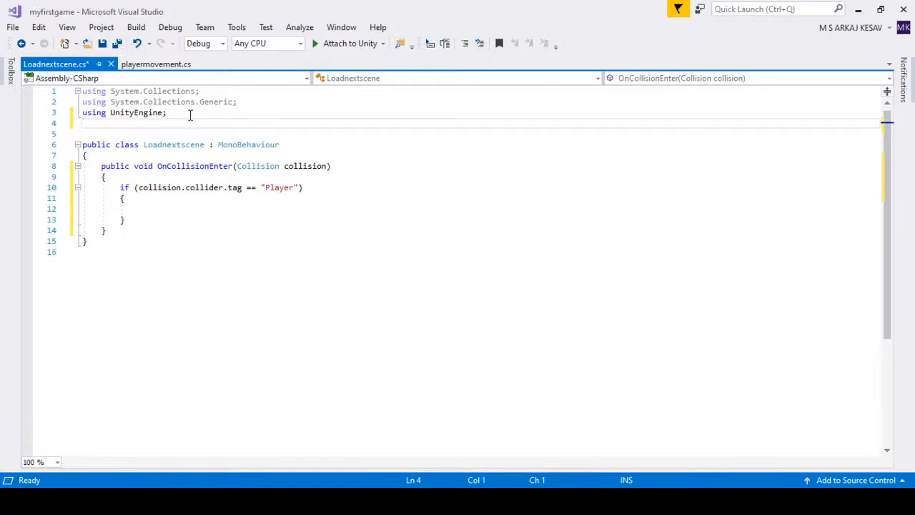
text(using unity)
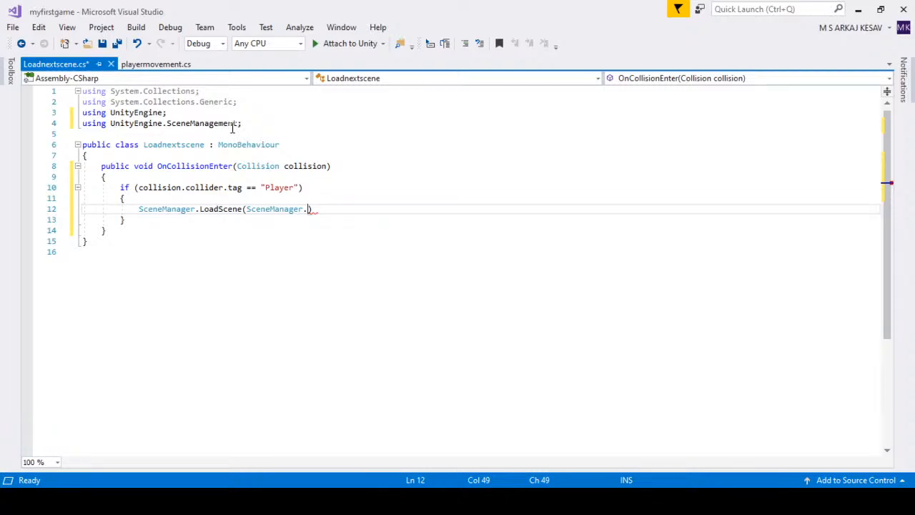
Extend the LoadScene argument in the if block to SceneManager.GetActiveScene() followed by a member-access dot
text(GetActiveScene)
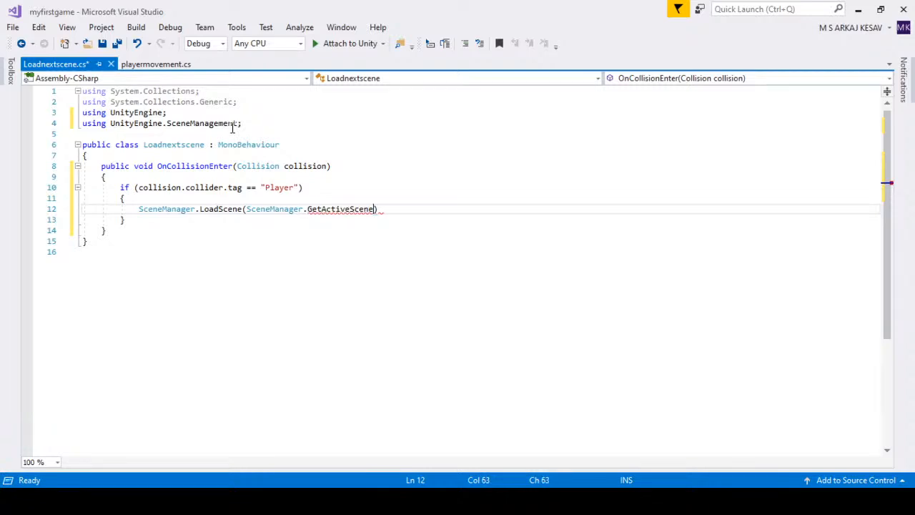
text(()
click(383, 207)
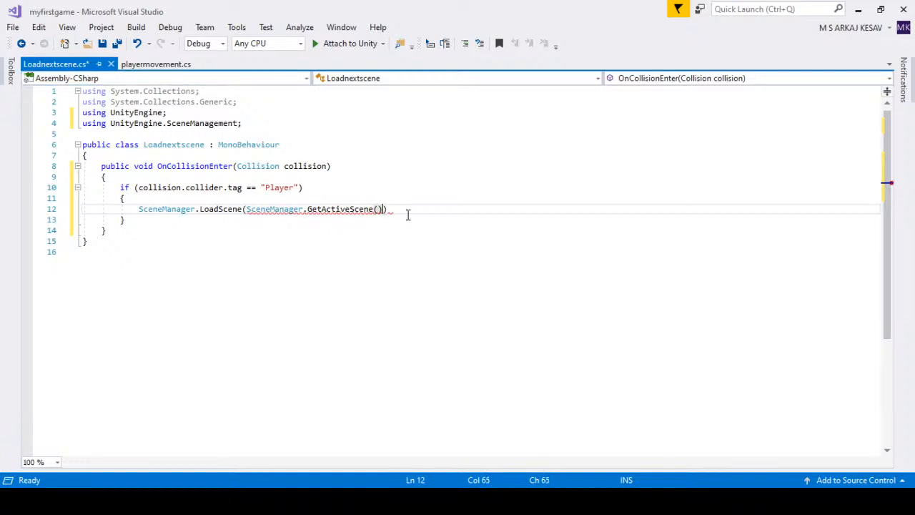
text(.)
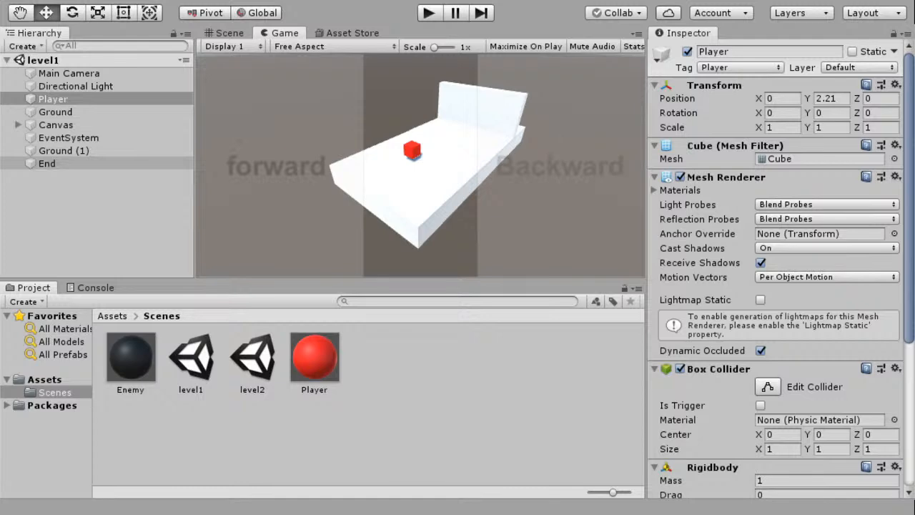
Close the Display Capture properties in OBS and inspect the Display Capture and Window Capture sources
click(455, 325)
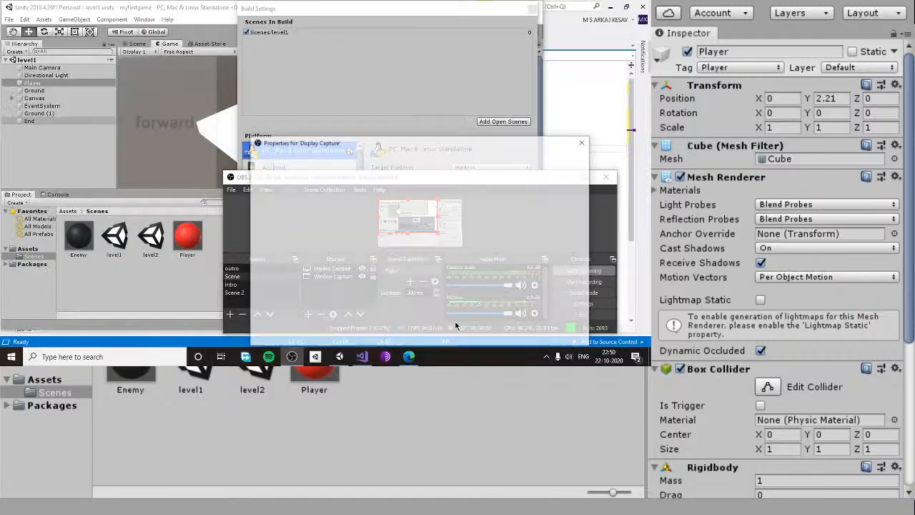
click(535, 340)
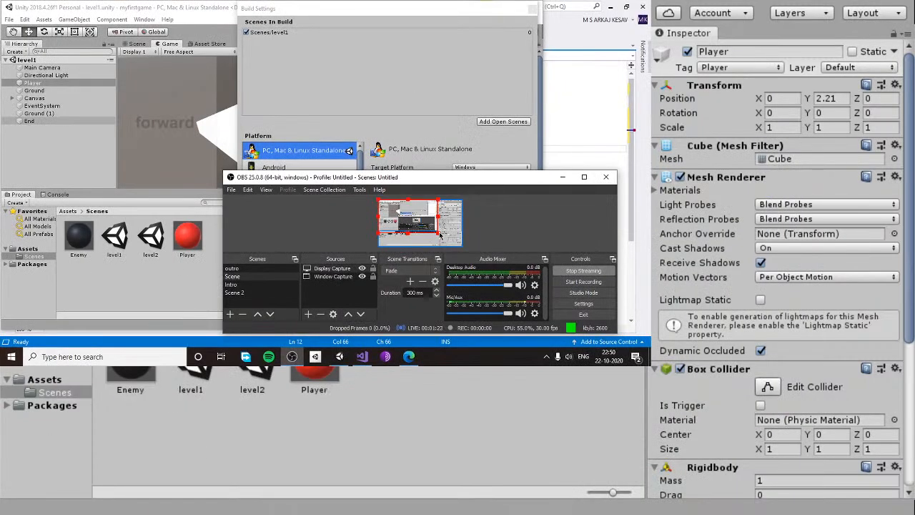
click(324, 279)
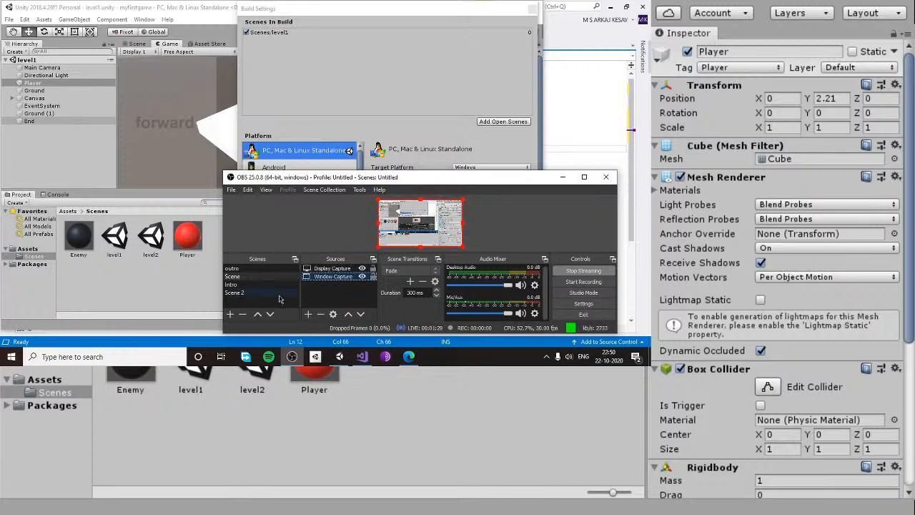
click(348, 269)
click(339, 278)
click(336, 270)
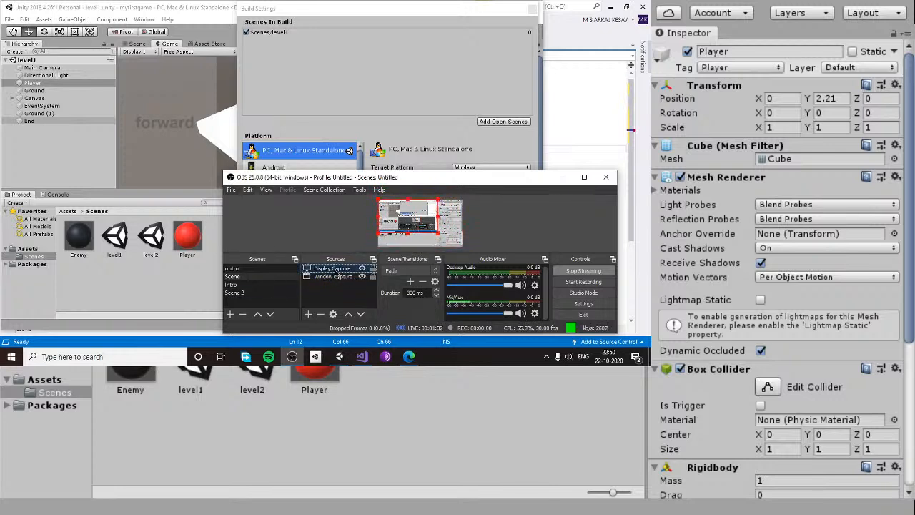
Set up a Display Capture source for Display 1 in OBS Scene 3, scale it to fill the canvas, and minimise OBS
click(320, 314)
click(454, 270)
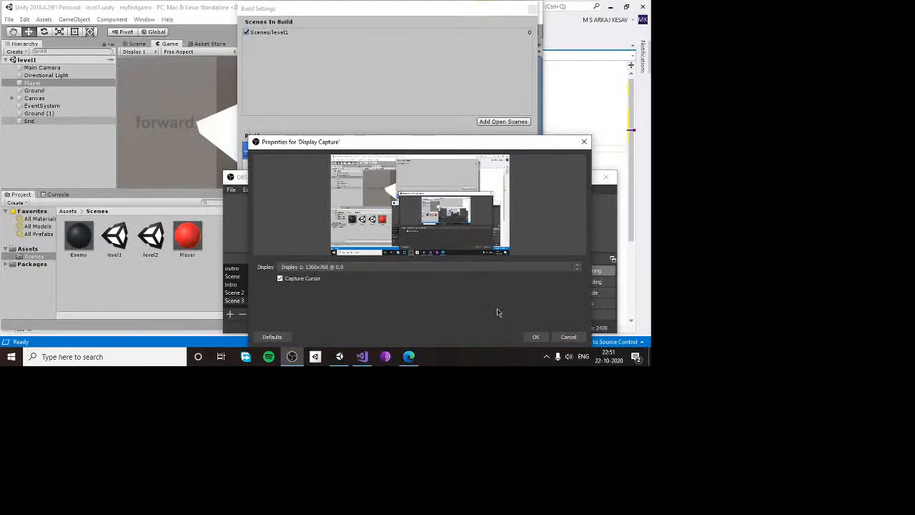
click(533, 334)
drag(439, 232, 463, 247)
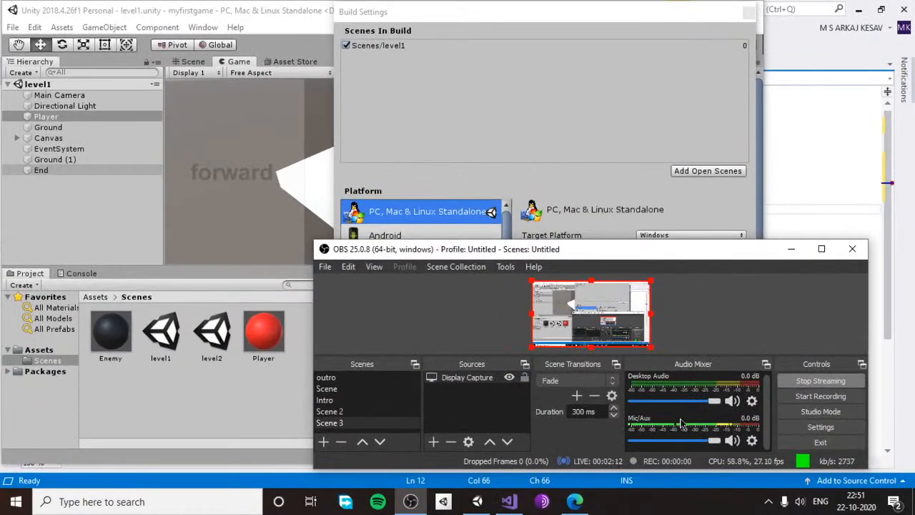
click(522, 35)
click(808, 291)
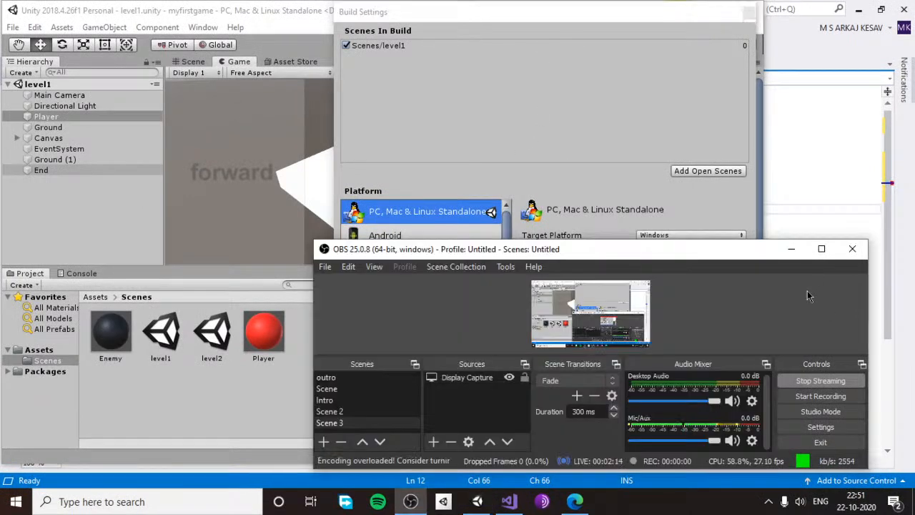
click(798, 251)
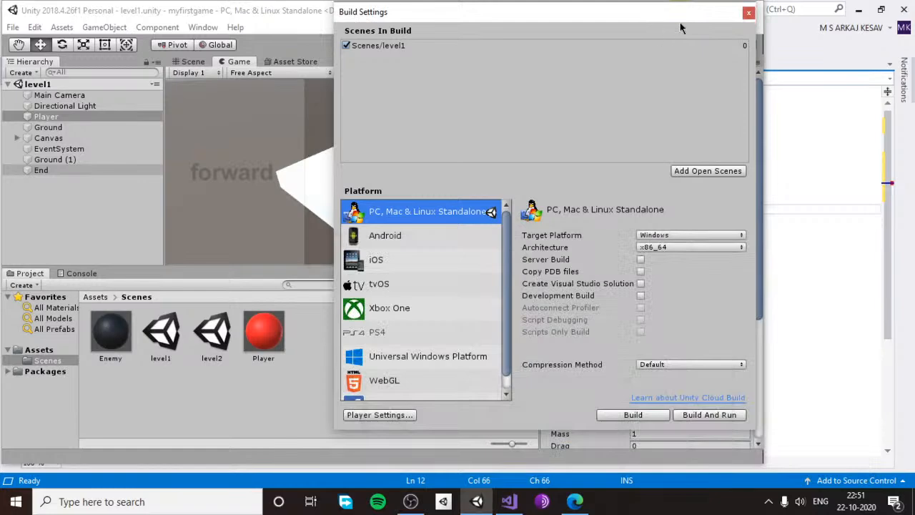
Reopen the Unity Build Settings, remove and re-add level1 in Scenes In Build, and add level2 below it
click(749, 13)
click(14, 28)
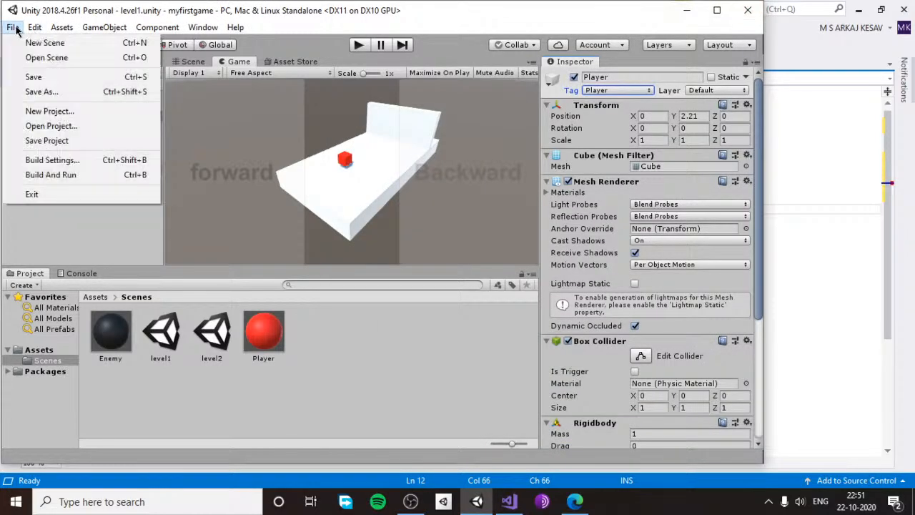
click(56, 158)
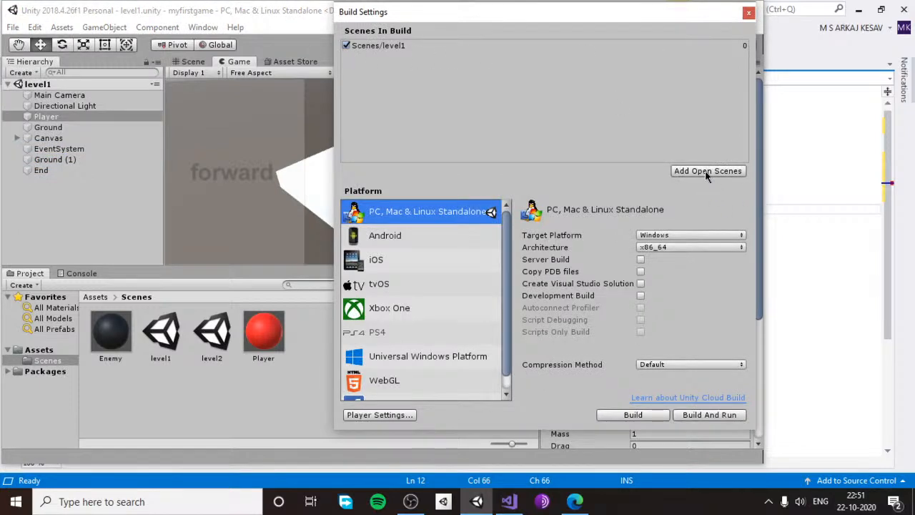
click(379, 47)
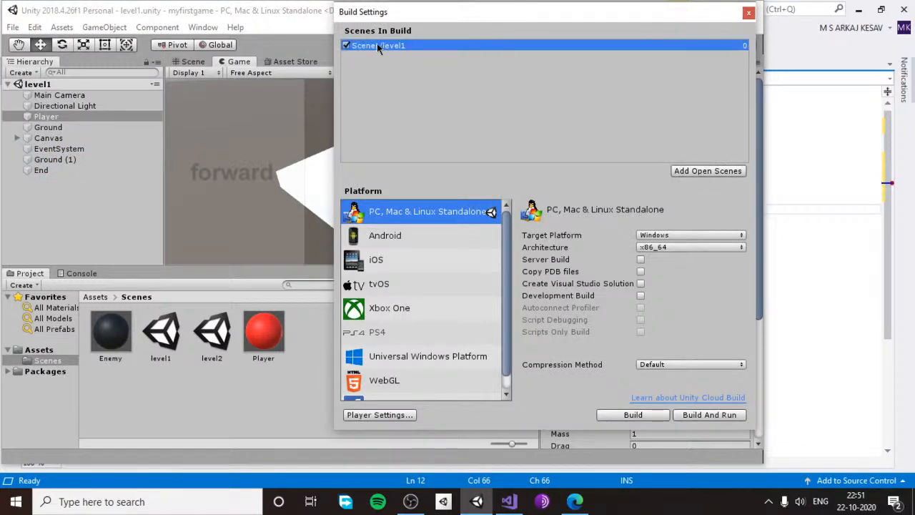
key(Delete)
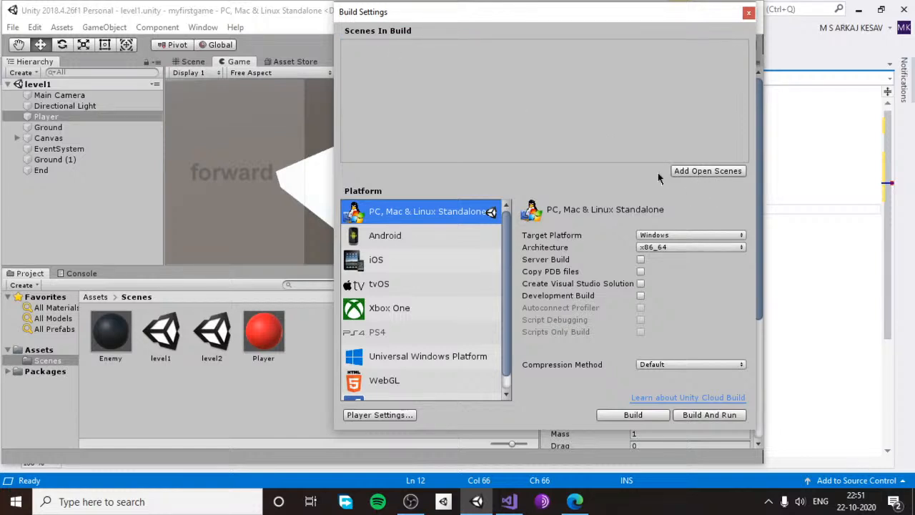
click(705, 173)
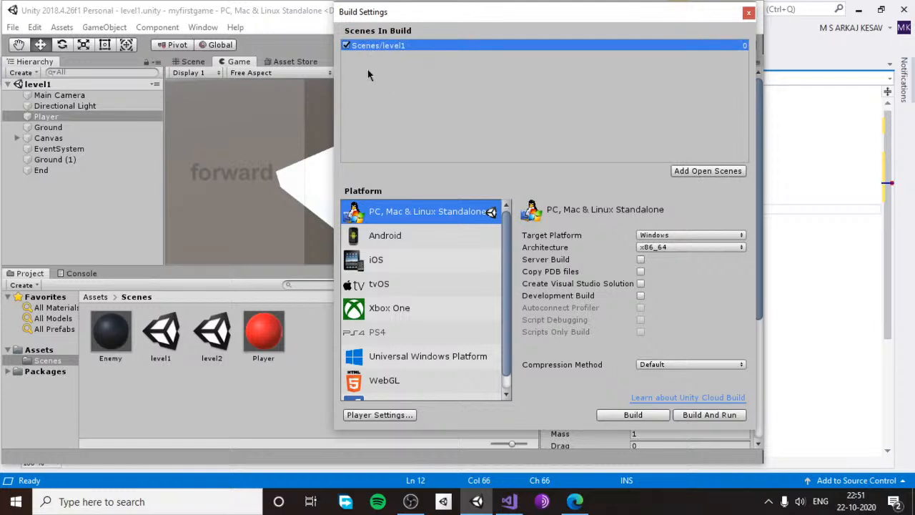
drag(211, 338, 416, 94)
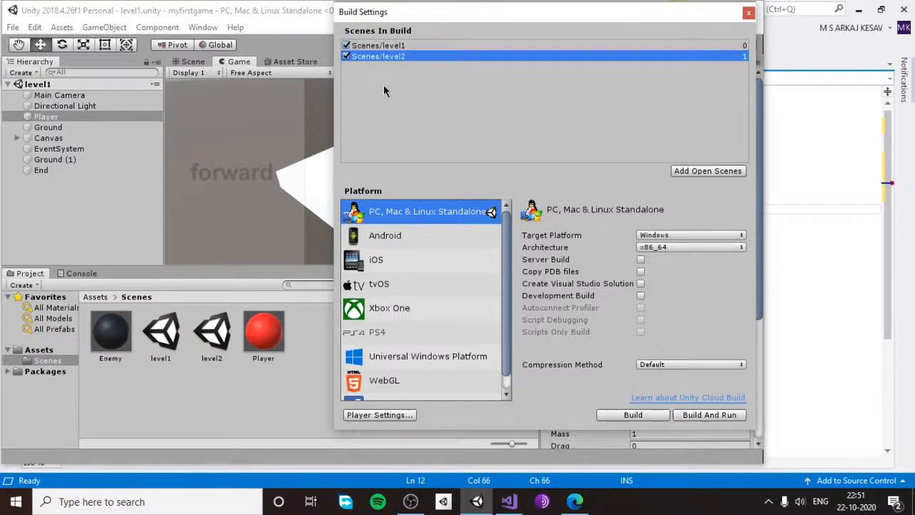
Check the build index numbers of the level1 and level2 scenes in Scenes In Build
click(743, 48)
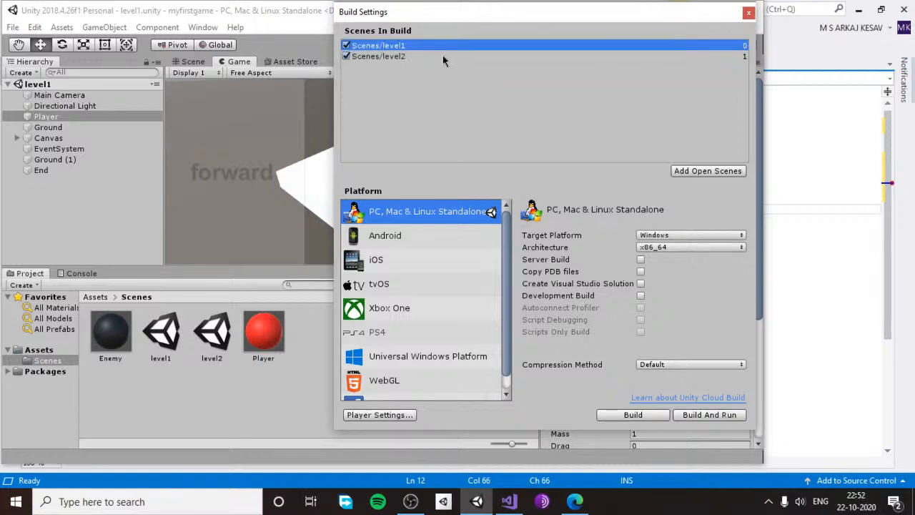
click(576, 59)
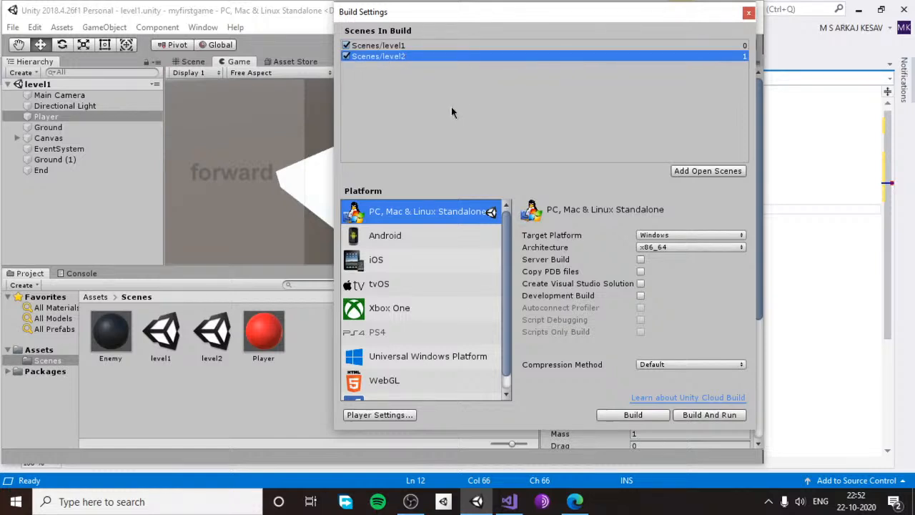
click(744, 47)
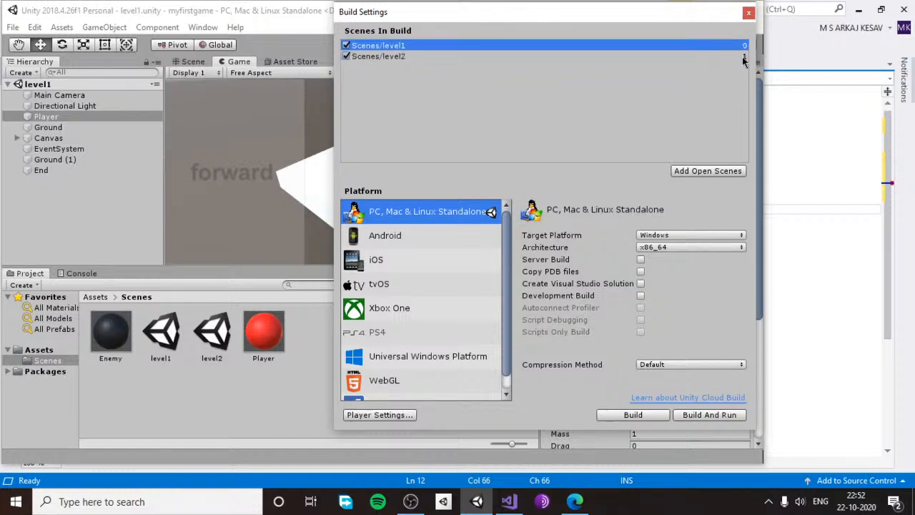
click(744, 57)
click(742, 45)
click(716, 58)
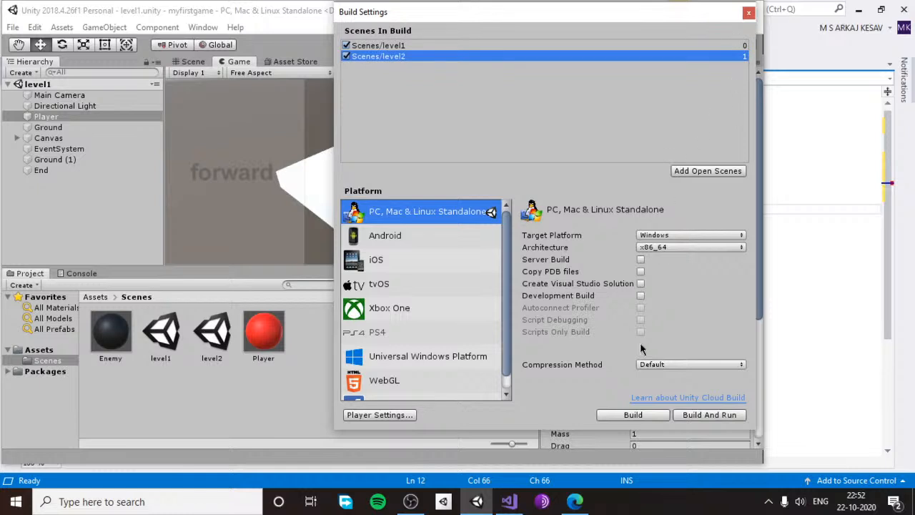
Close the Build Settings, save the level1 scene and return to the Loadnextscene script in Visual Studio
click(748, 14)
click(13, 27)
click(34, 78)
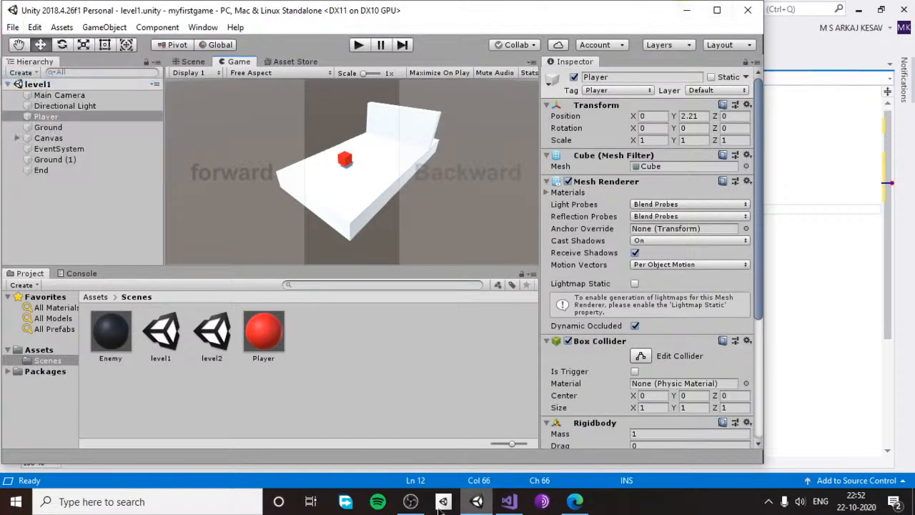
click(845, 175)
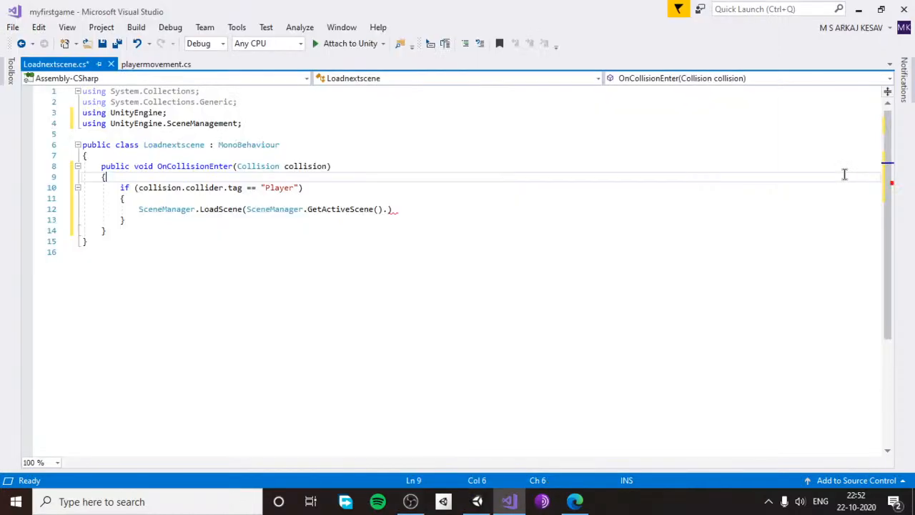